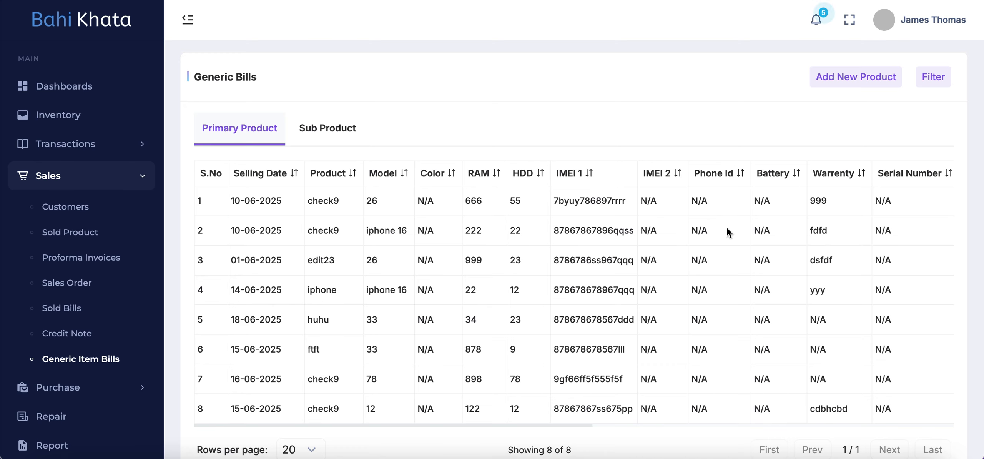
- Examine the primary product bills across all columns, through to the invoice numbers and row actions
scroll(728, 229, "right", 10)
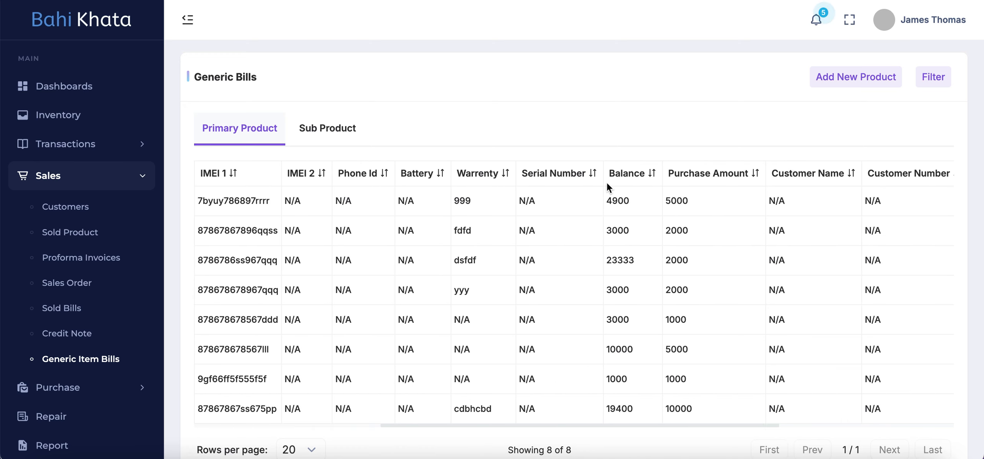
scroll(667, 228, "right", 4)
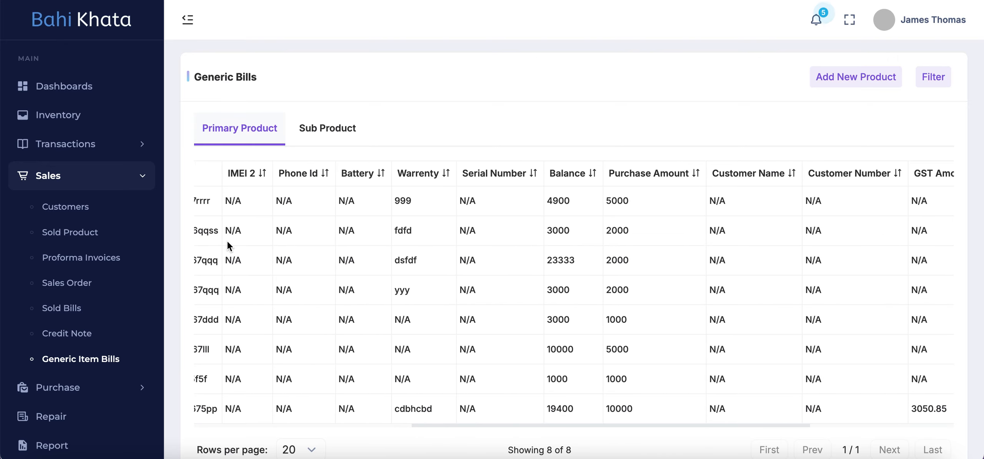
scroll(553, 285, "right", 2)
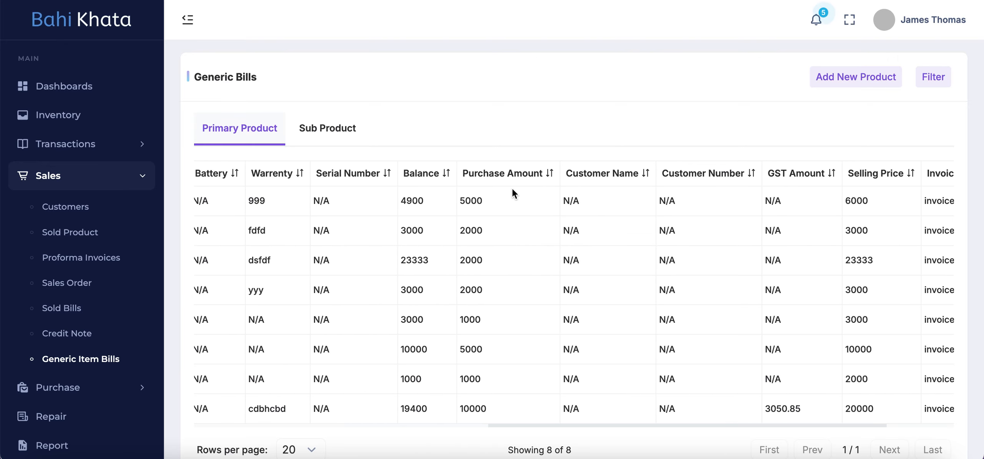
scroll(583, 294, "right", 2)
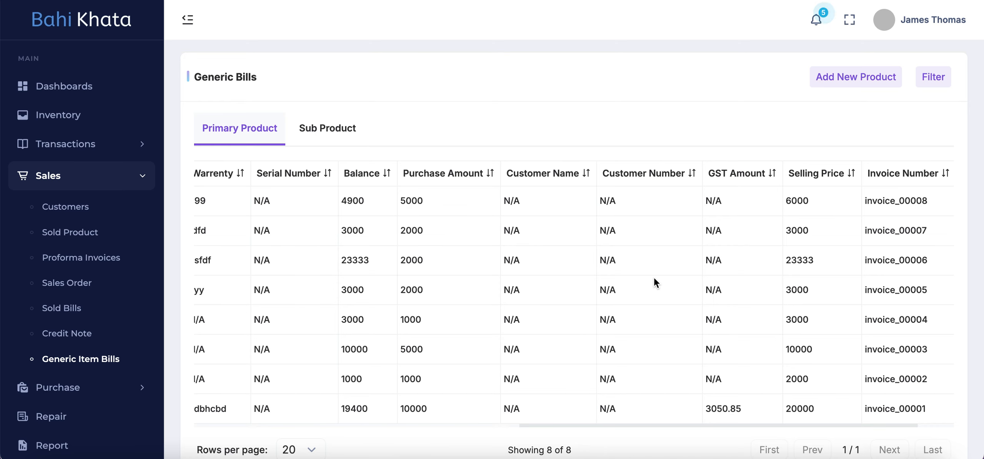
scroll(616, 261, "right", 2)
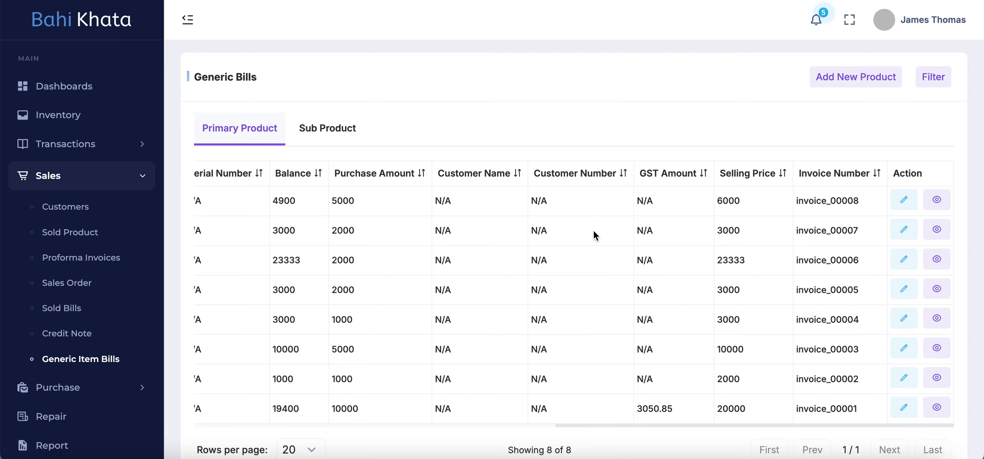
scroll(748, 219, "down", 1)
- Try to start a new product bill shipped from Karnataka for the existing customer
left_click(855, 77)
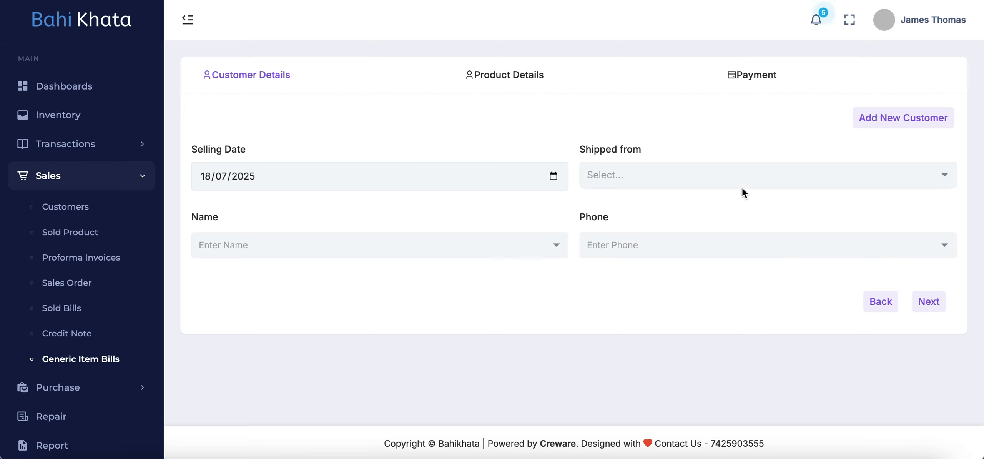
left_click(735, 176)
type("karn")
left_click(710, 201)
left_click(418, 246)
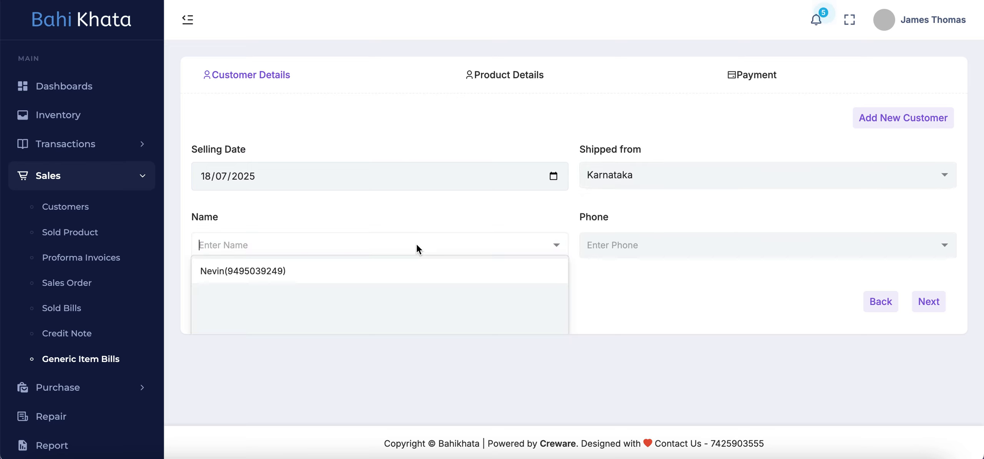
left_click(356, 271)
left_click(931, 304)
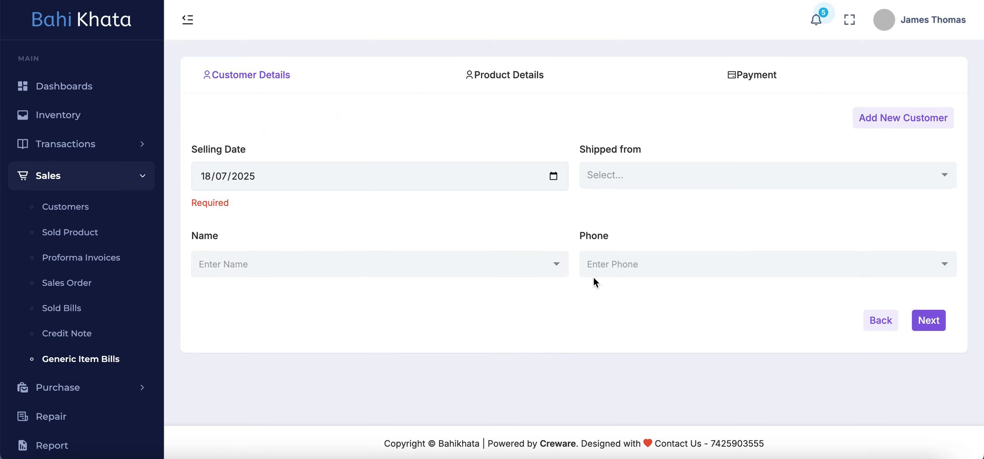
- Complete the customer details with Shipped from Karnataka, selling date 18/07/2025 and the existing customer, and continue to the product details
left_click(643, 183)
type("kar")
left_click(604, 199)
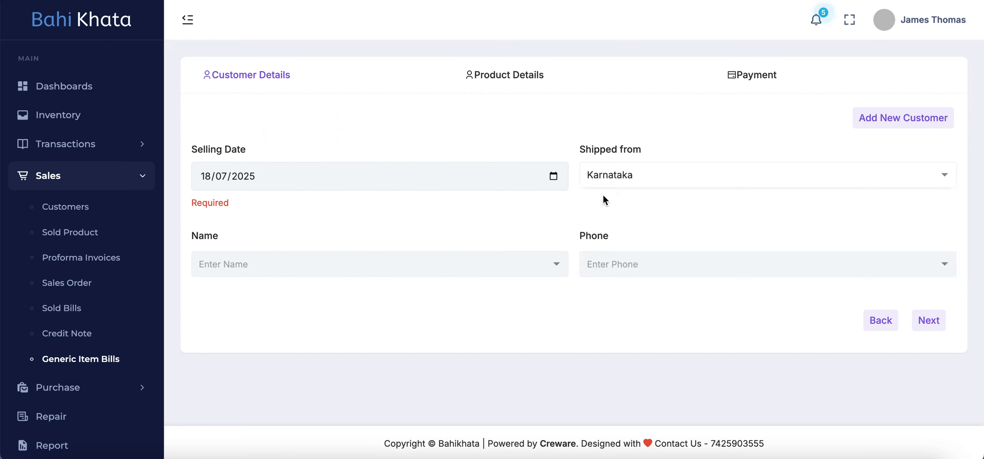
left_click(554, 176)
left_click(285, 290)
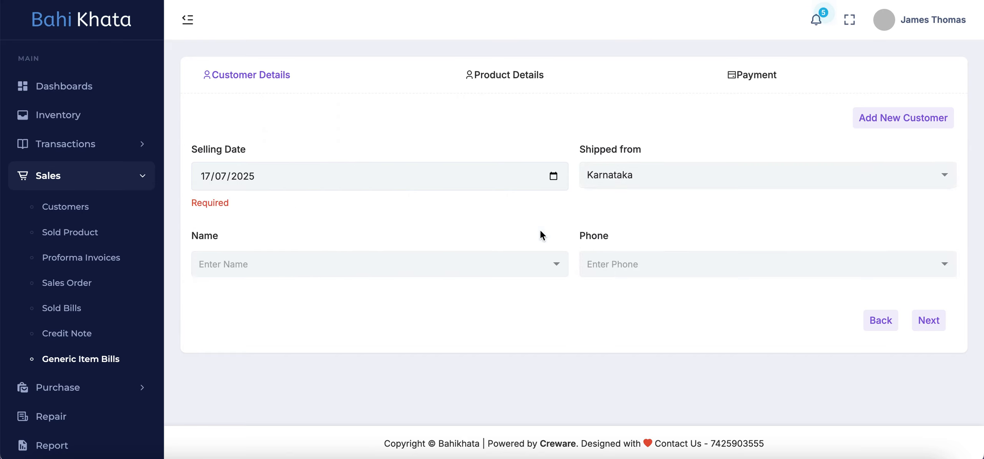
left_click(554, 176)
left_click(304, 289)
left_click(477, 258)
left_click(400, 283)
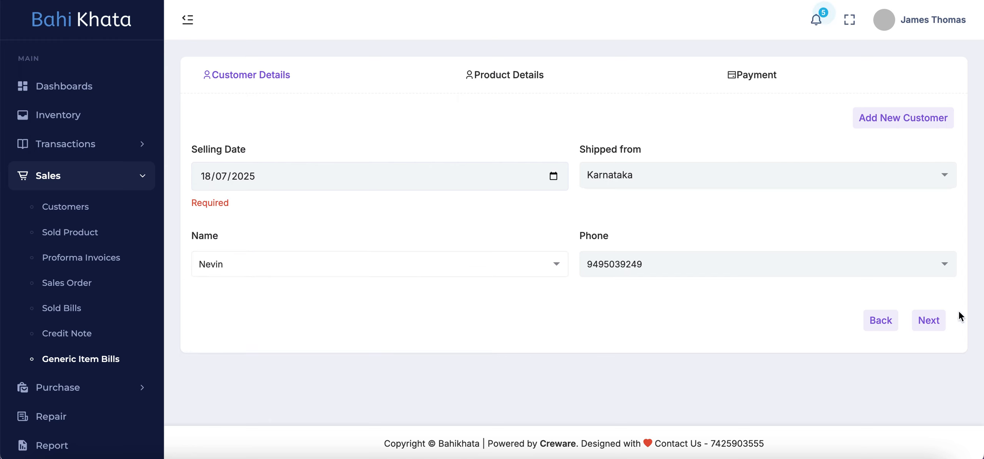
left_click(932, 317)
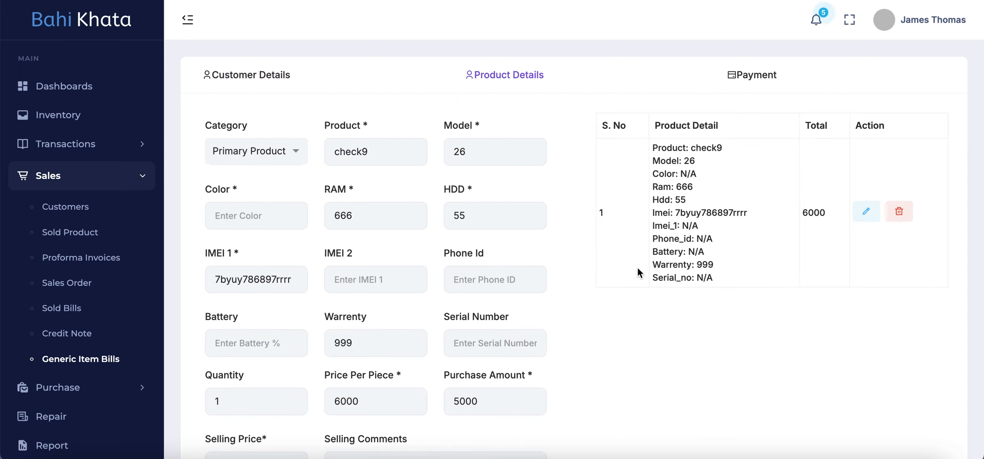
- Review the check9 product's details and payment, update the product as it is, and continue to the payment summary
scroll(481, 226, "down", 7)
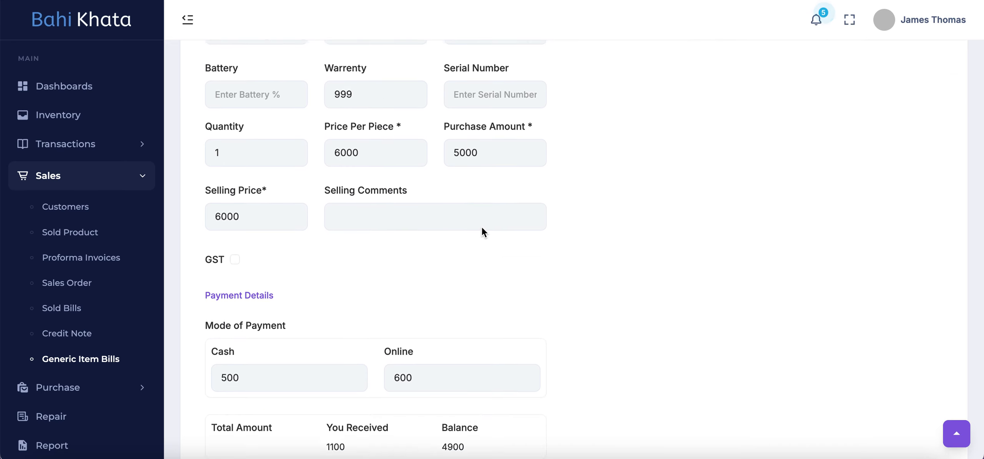
scroll(481, 227, "up", 3)
scroll(429, 326, "down", 5)
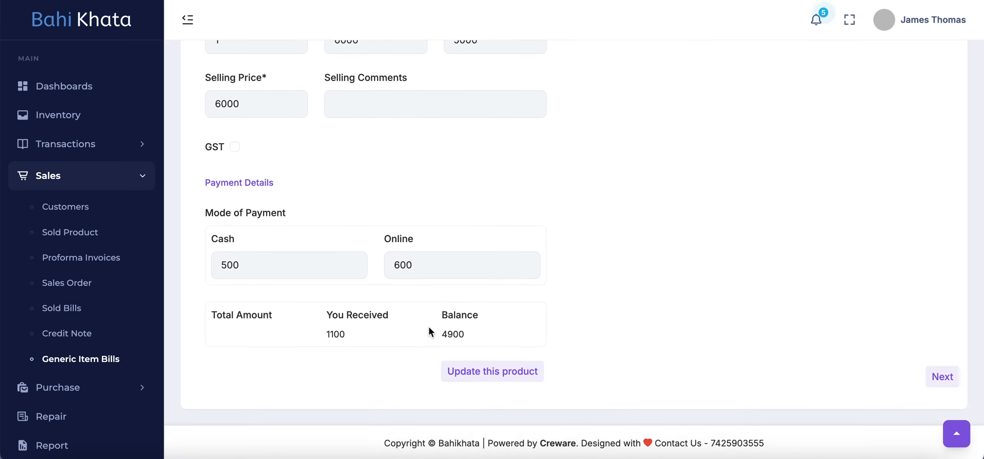
left_click(512, 371)
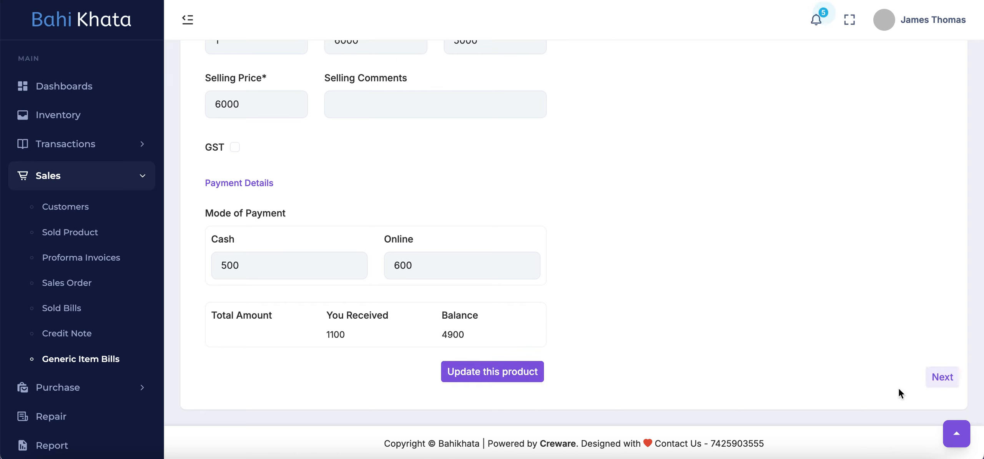
left_click(942, 377)
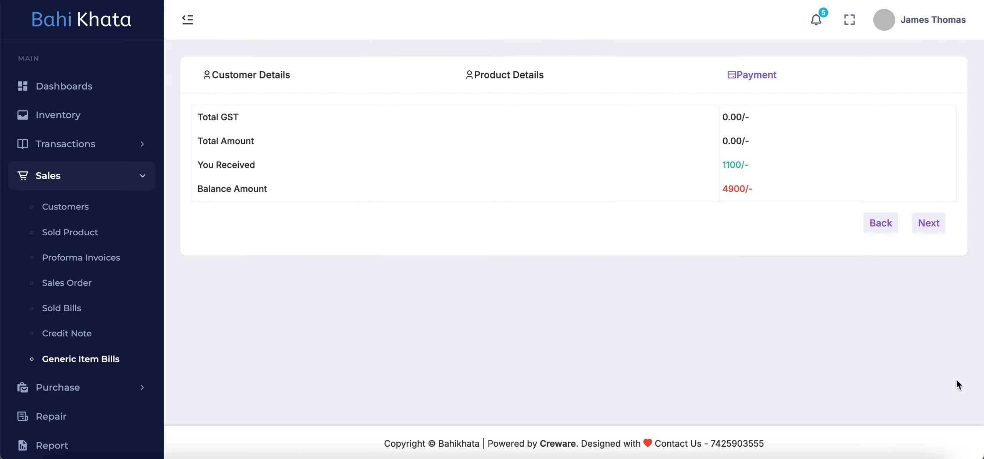
- Finish the payment stage, check the resulting invoice, and return to the Generic Bills list
left_click(929, 223)
scroll(686, 296, "down", 10)
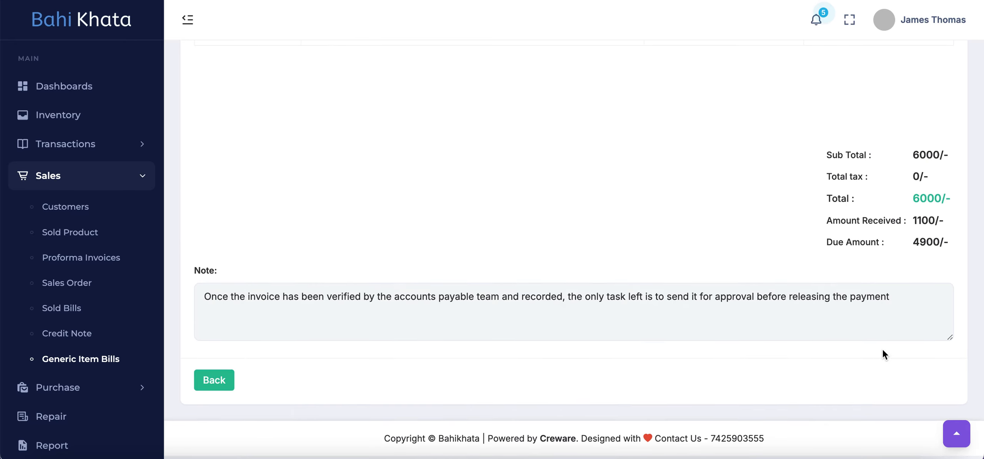
left_click(218, 385)
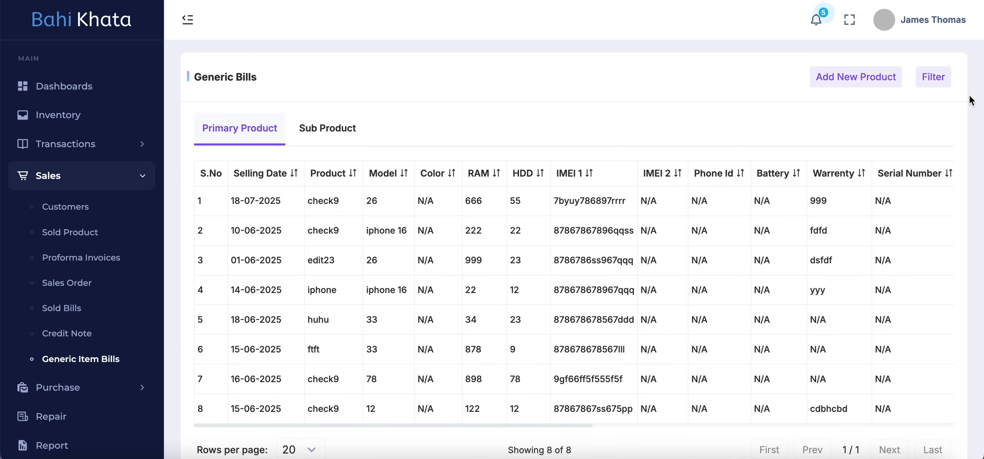
- Filter the generic bills by the existing customer's name
left_click(930, 80)
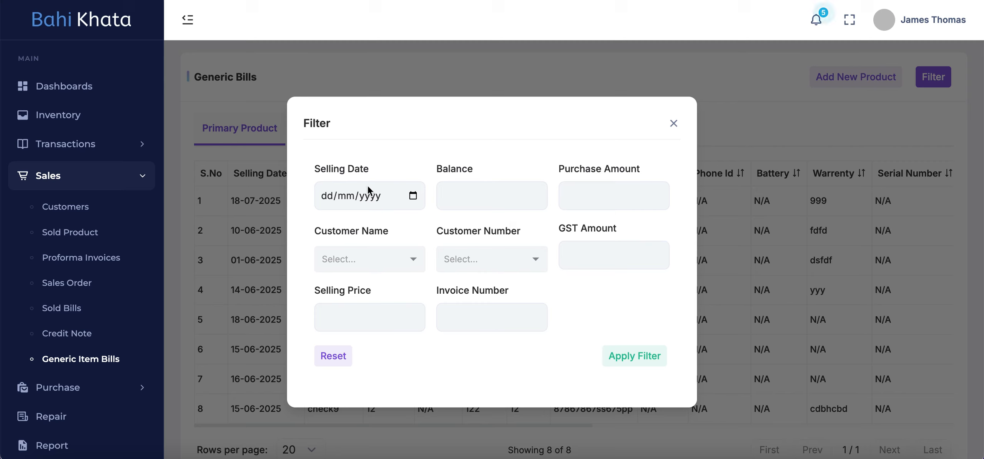
left_click(358, 258)
type("nevin")
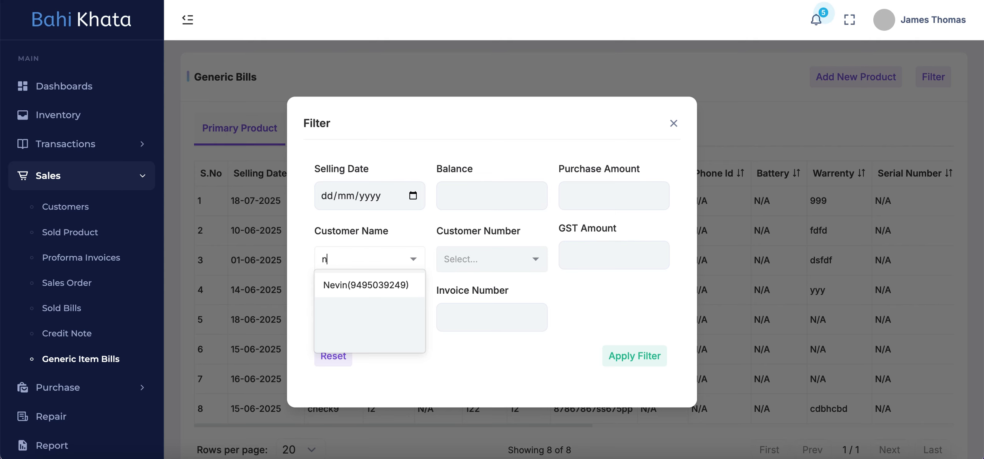
left_click(366, 289)
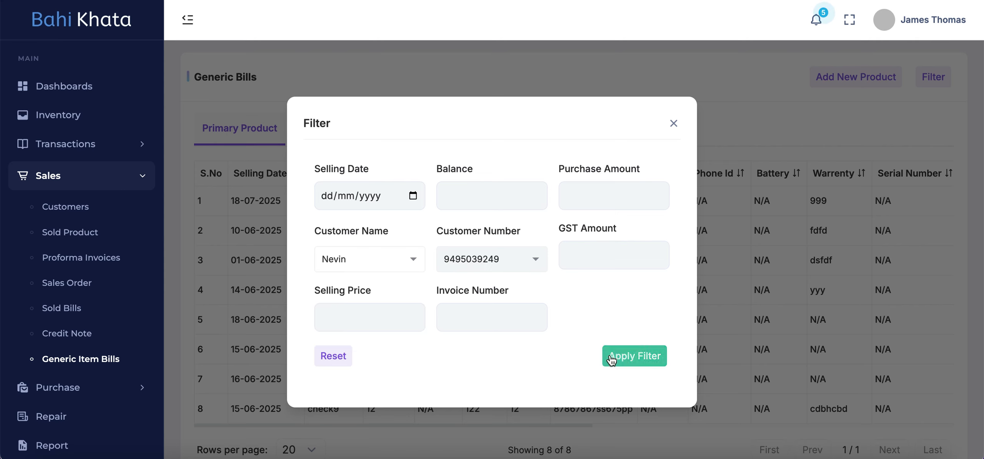
left_click(615, 355)
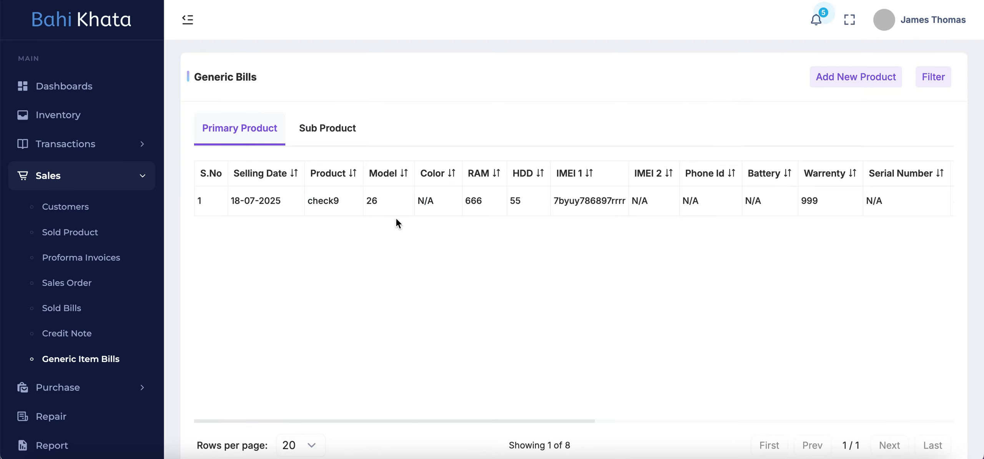
- Check the customer name on the filtered bill, and look at the Sub Product bills before returning to the Primary Product list
scroll(773, 192, "right", 10)
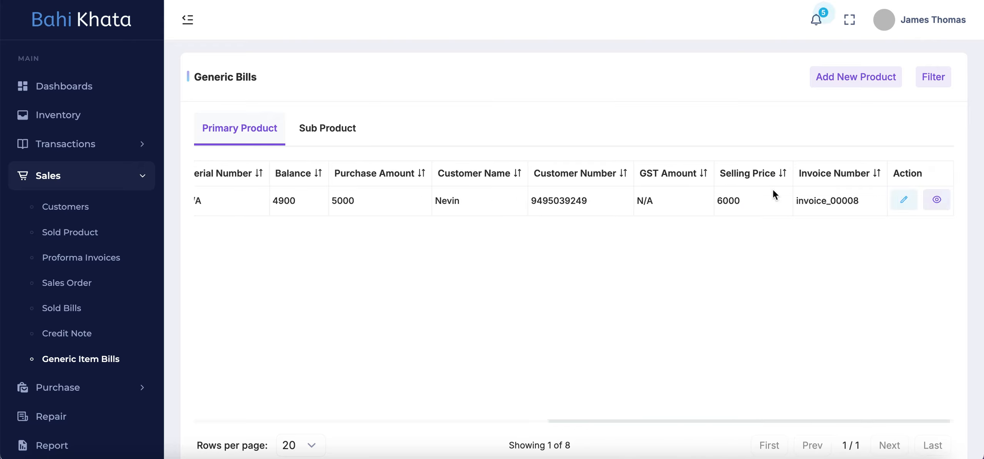
double_click(442, 200)
left_click(471, 198)
scroll(436, 217, "left", 10)
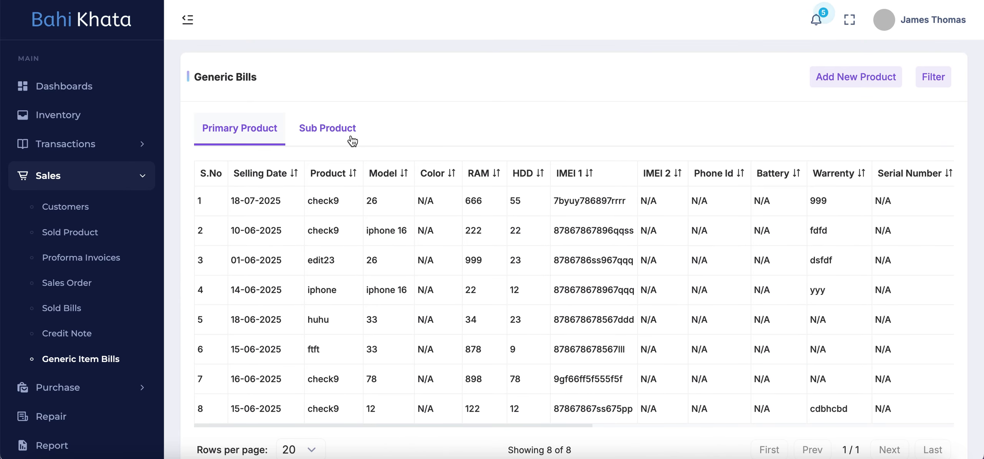
left_click(319, 138)
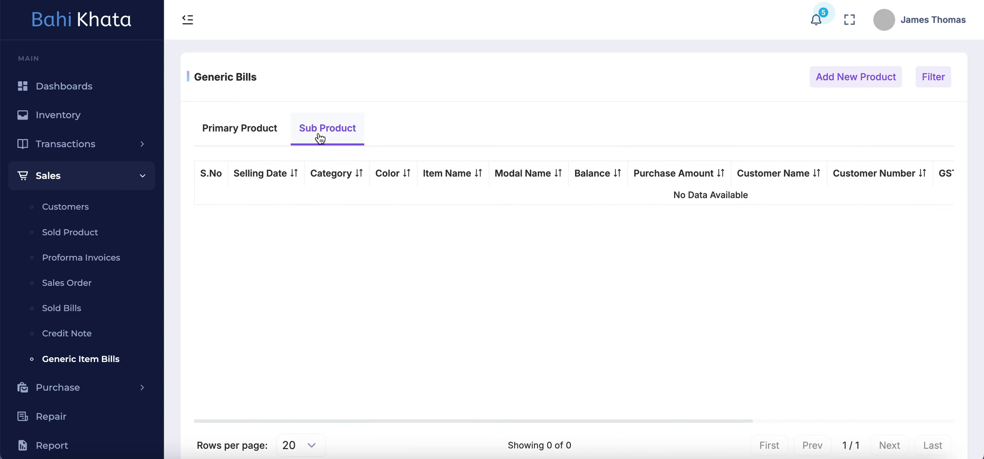
left_click(267, 131)
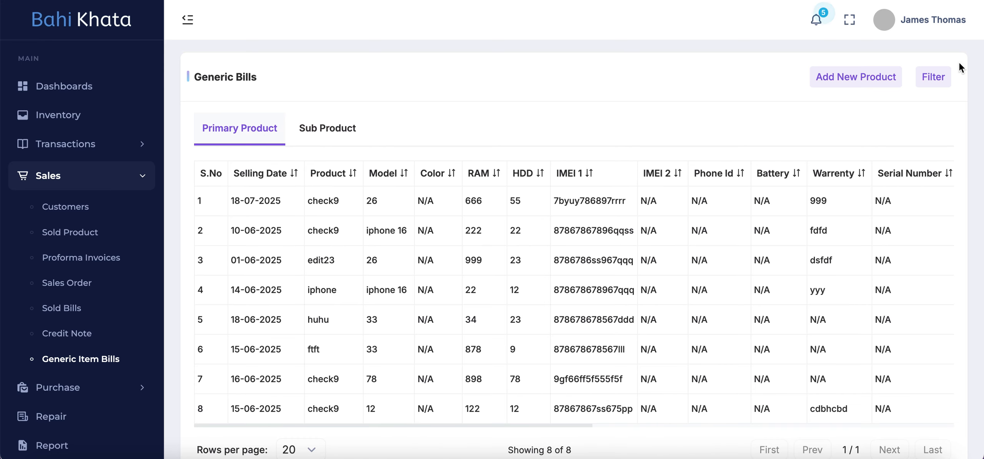
- Start a new product bill shipped from Karnataka, select the existing customer and continue to the product details
left_click(853, 76)
left_click(346, 245)
type("nevin")
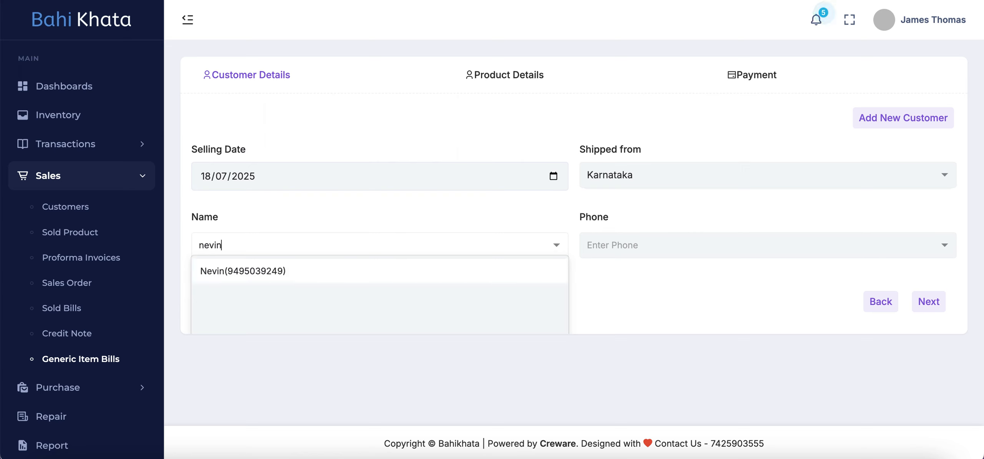
left_click(269, 272)
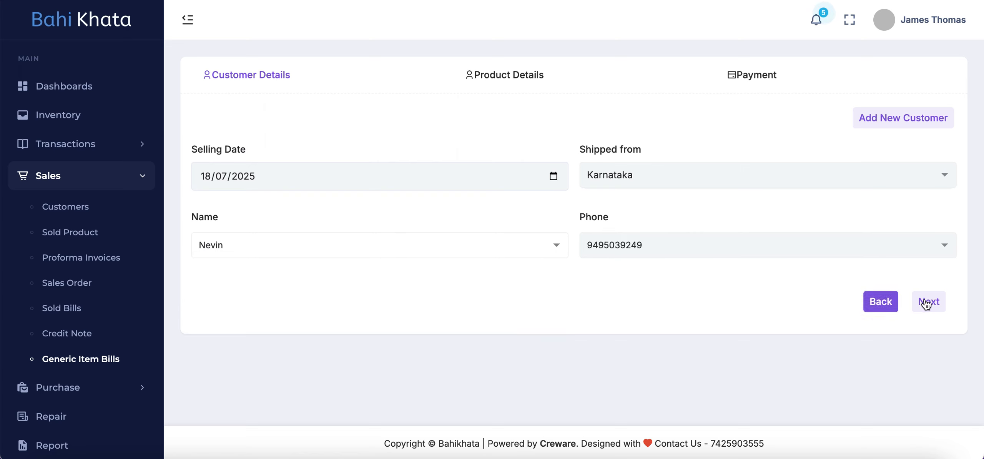
left_click(928, 301)
- Enter Pixel 8 as the product, 2024 as the model and White as the color
left_click(384, 151)
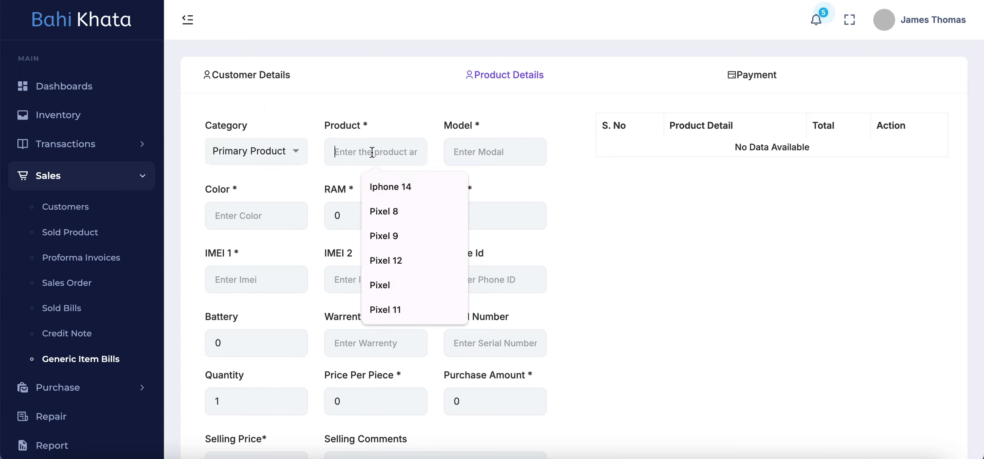
left_click(408, 208)
left_click(527, 157)
left_click(498, 188)
left_click(270, 214)
left_click(292, 269)
- Set the product's RAM to 16 and its HDD to 256
left_click(357, 215)
key("BackSpace")
type("16")
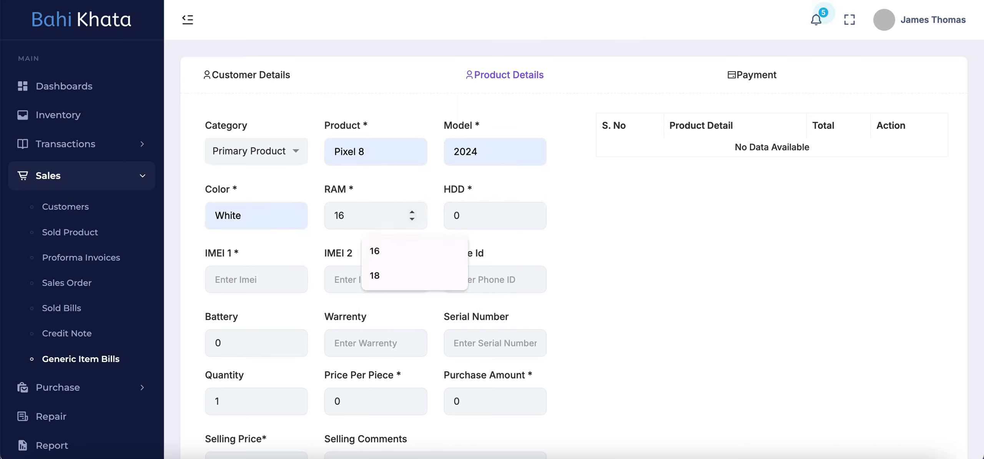
key("Tab")
type("256")
key("Tab")
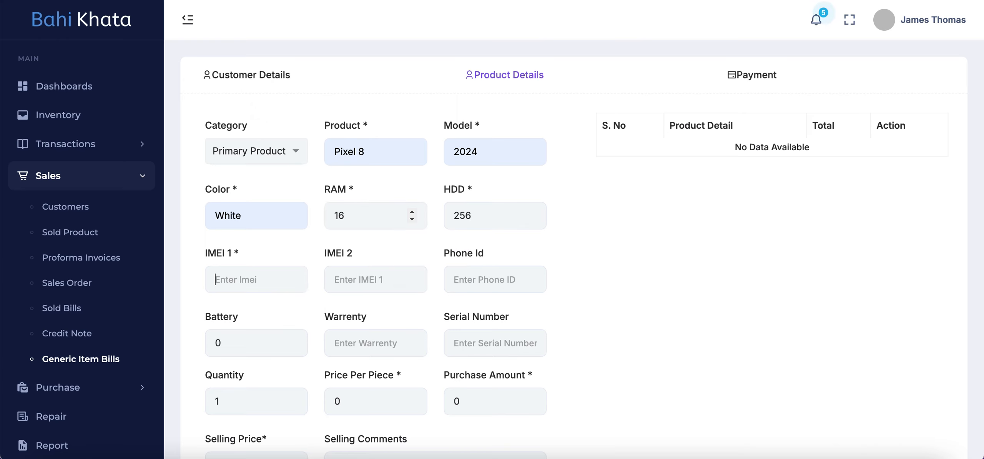
- Fill IMEI 1 with the suggested saved number and replace its last two digits with 01
left_click(269, 279)
left_click(289, 365)
key("BackSpace")
key("BackSpace")
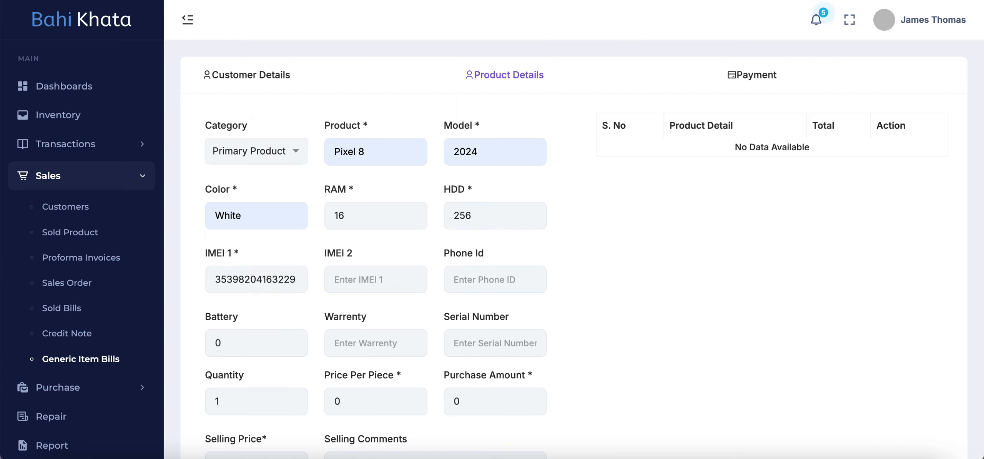
type("01")
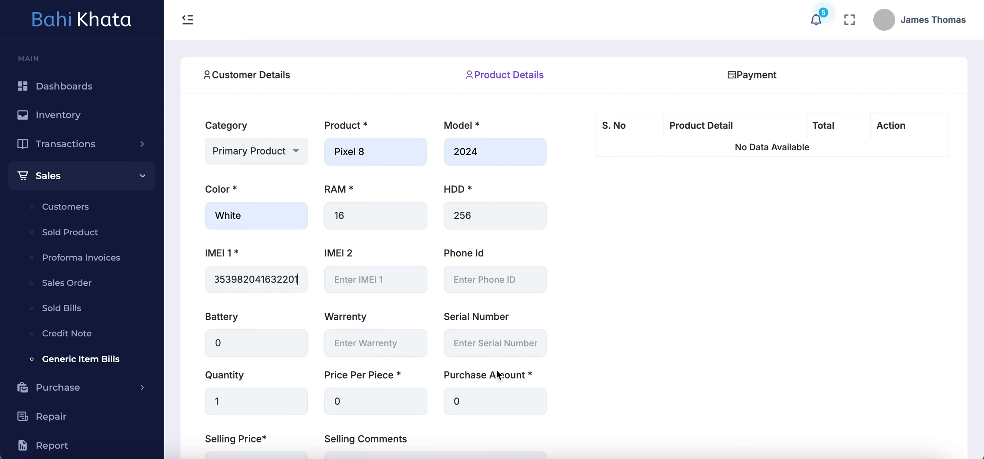
- Set the product's battery percentage to 90
scroll(496, 370, "down", 3)
left_click(267, 258)
key("BackSpace")
type("90")
- Set the quantity to 10 and the price per piece to 25000
scroll(467, 276, "down", 2)
left_click(256, 264)
key("BackSpace")
type("10")
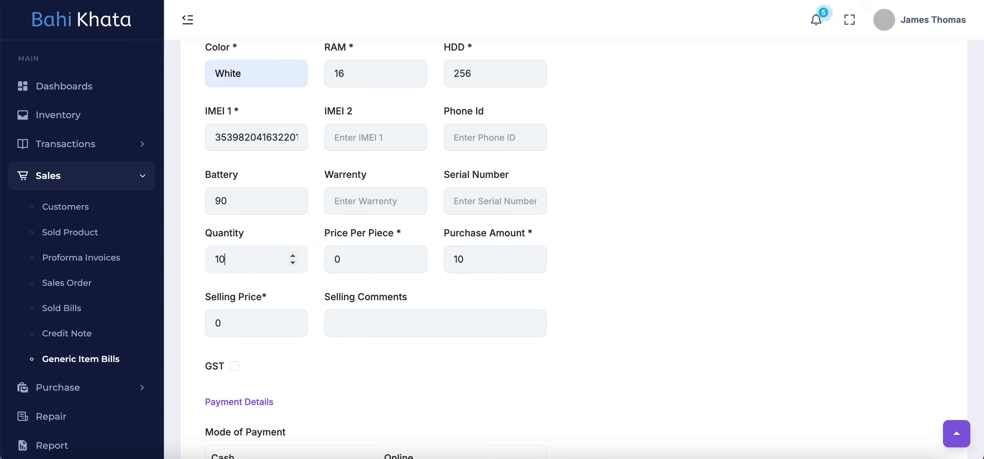
left_click(345, 272)
key("BackSpace")
type("25000")
scroll(500, 286, "down", 5)
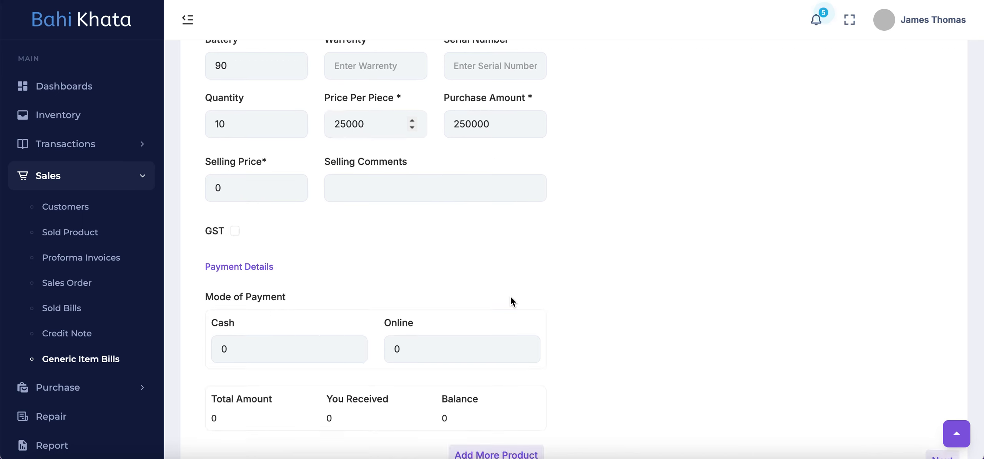
- Set the Pixel 8's selling price to 300000
left_click(261, 190)
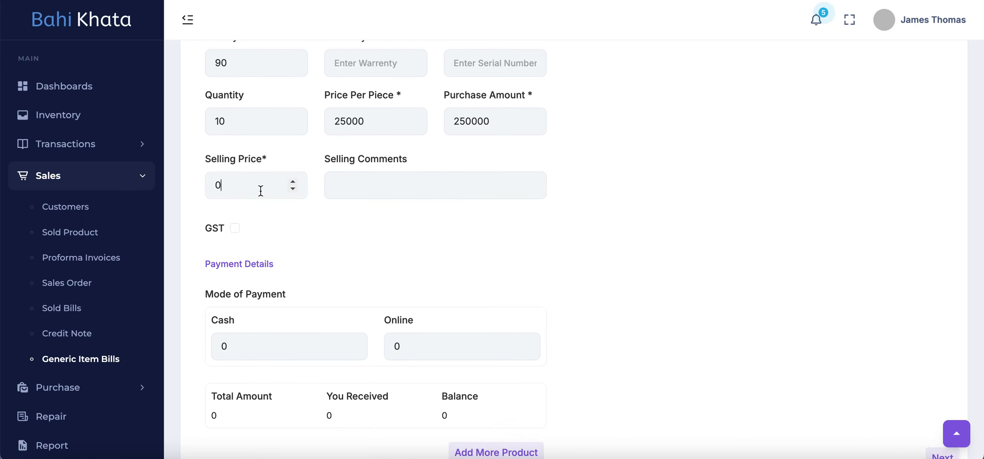
scroll(261, 190, "down", 1)
scroll(261, 190, "up", 1)
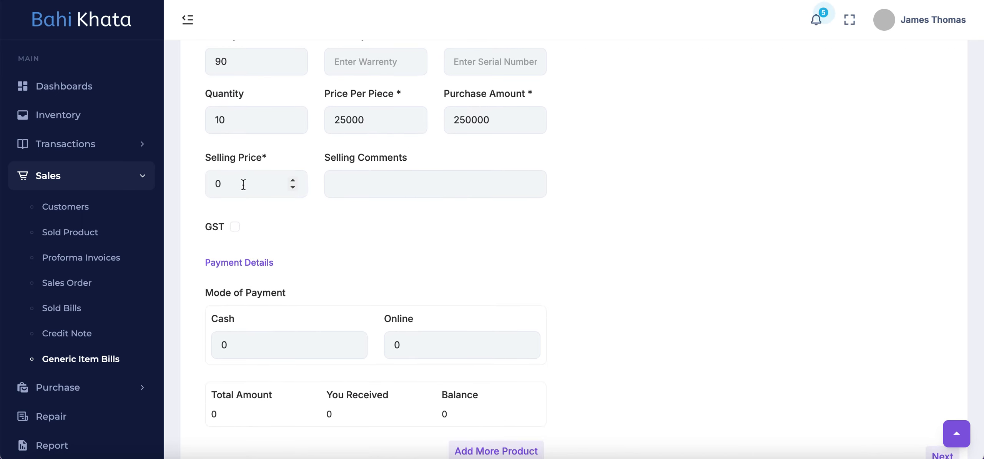
key("BackSpace")
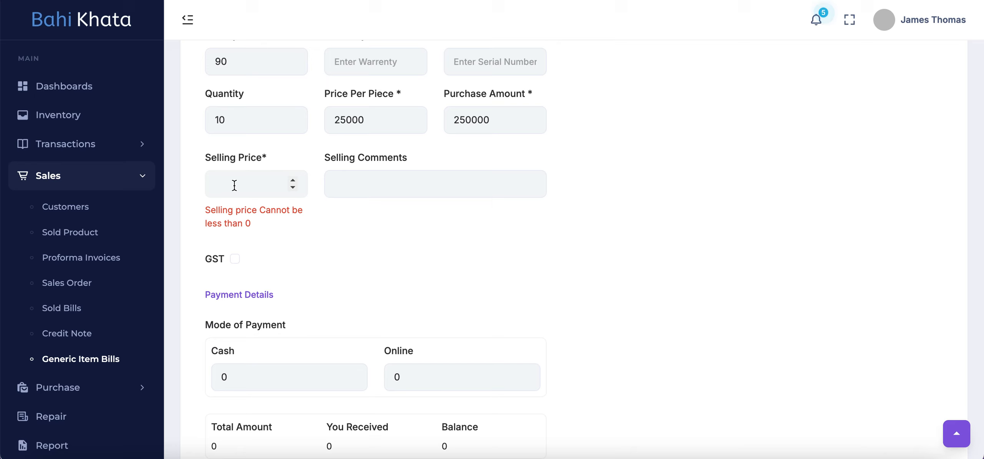
type("30")
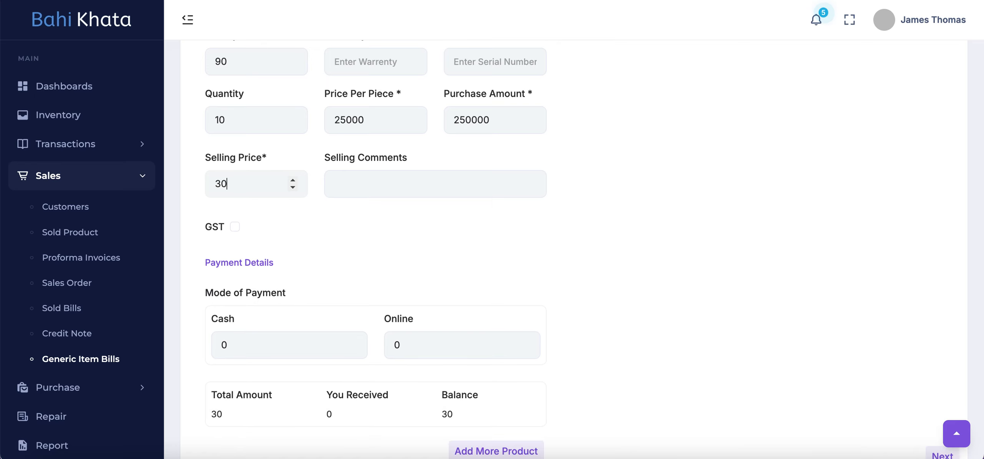
type("0000")
- Enable GST for the product and choose the IGST - 18 rate
scroll(507, 305, "down", 1)
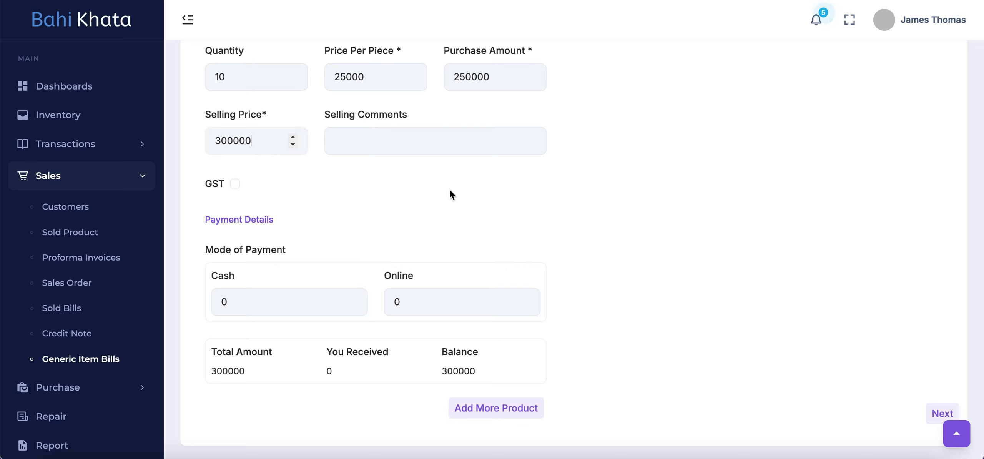
scroll(457, 234, "down", 1)
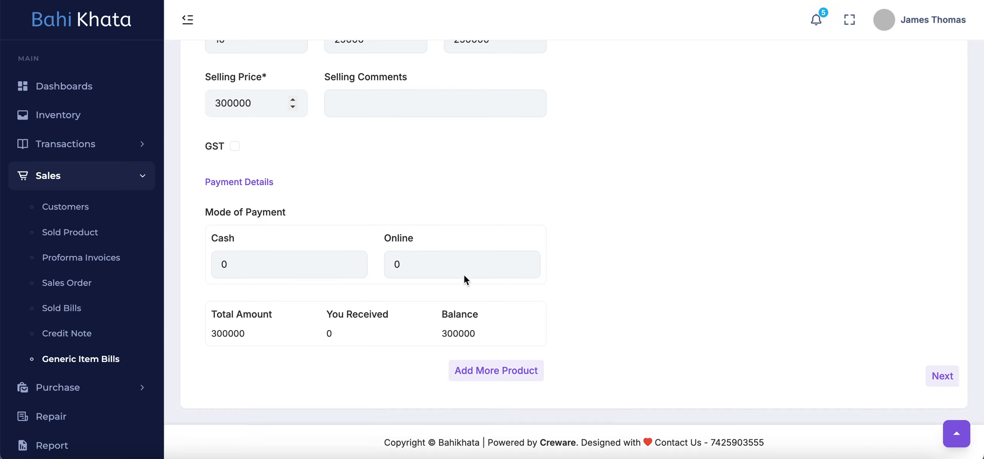
left_click(235, 147)
left_click(246, 288)
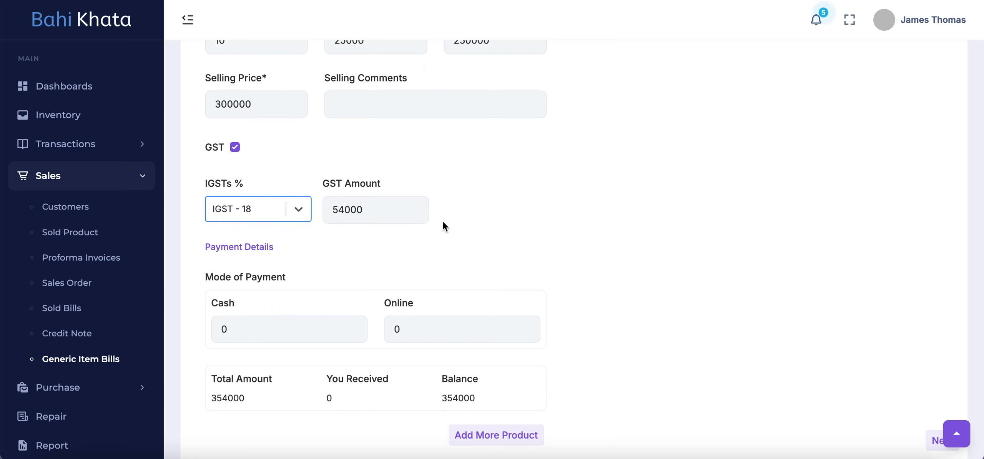
- Record a cash payment of 254000 and leave the online payment amount empty
scroll(442, 222, "down", 3)
left_click(242, 265)
key("BackSpace")
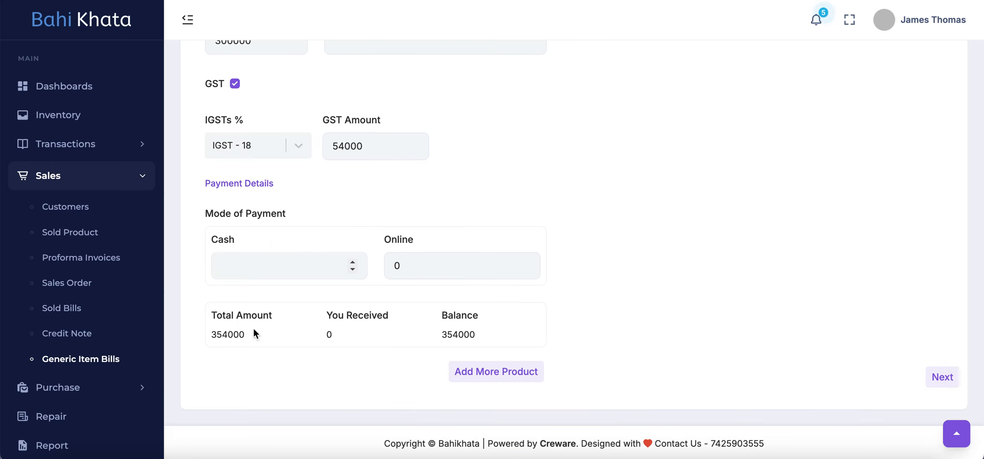
left_click(412, 270)
key("BackSpace")
left_click(286, 272)
left_click_drag(476, 335, 427, 336)
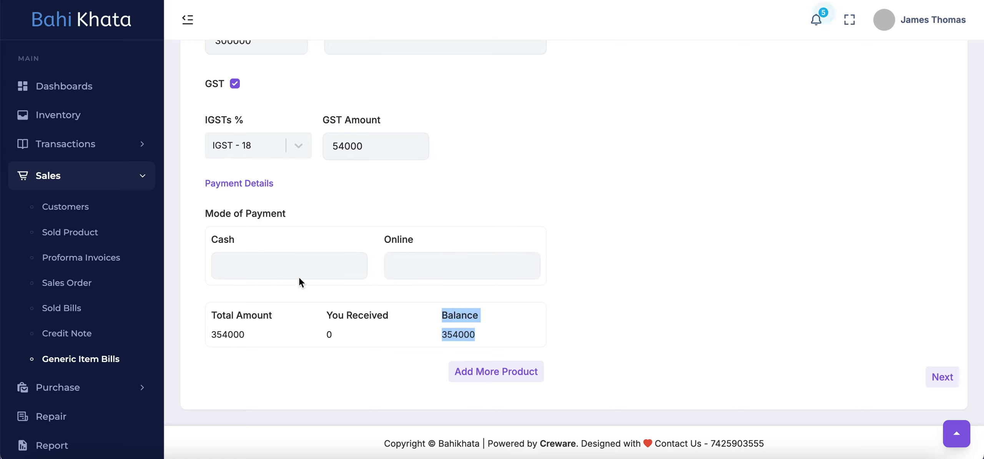
left_click(281, 268)
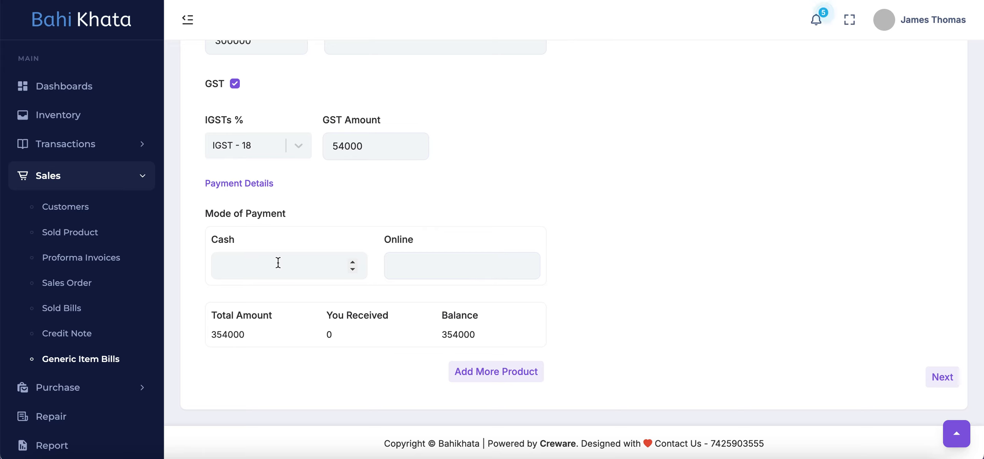
type("254000")
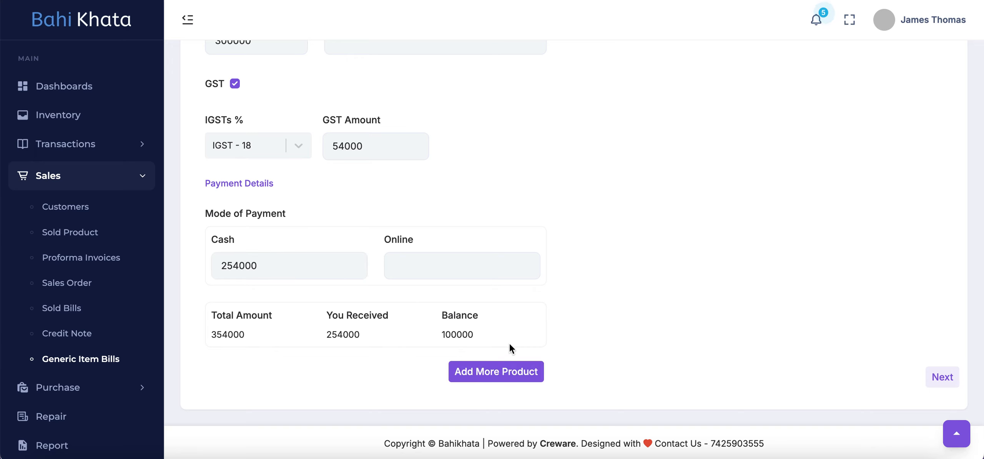
- Add the Pixel 8 to the bill's product list and reopen its entry for editing
left_click(506, 367)
scroll(676, 293, "down", 1)
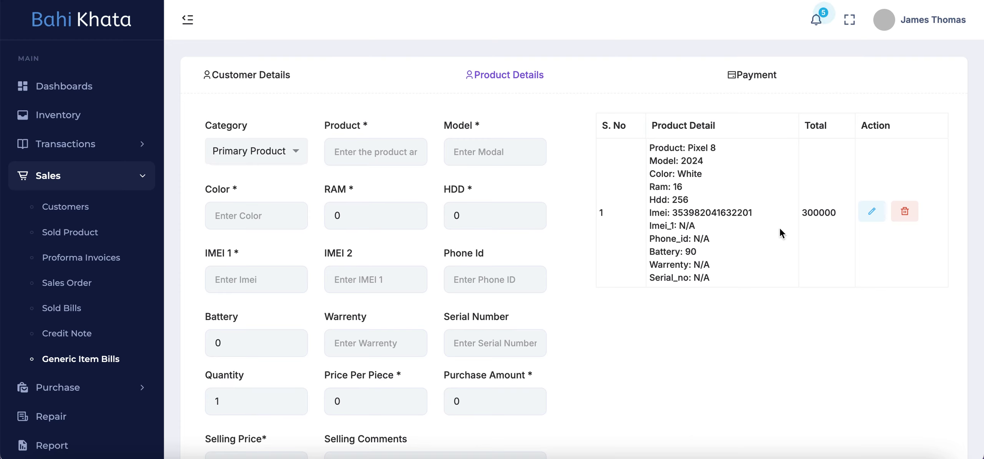
scroll(779, 228, "down", 2)
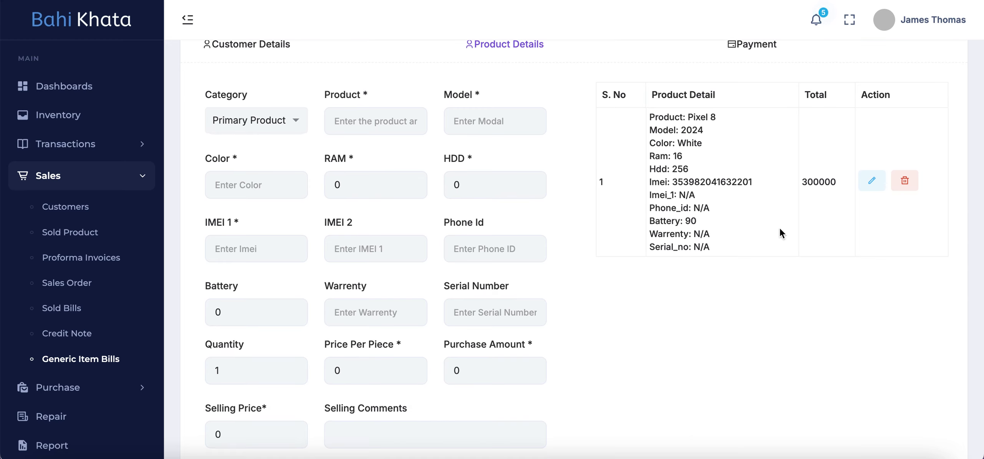
left_click(872, 180)
- Proceed from the product details through the payment summary to generate the invoice
scroll(475, 248, "down", 5)
left_click(942, 384)
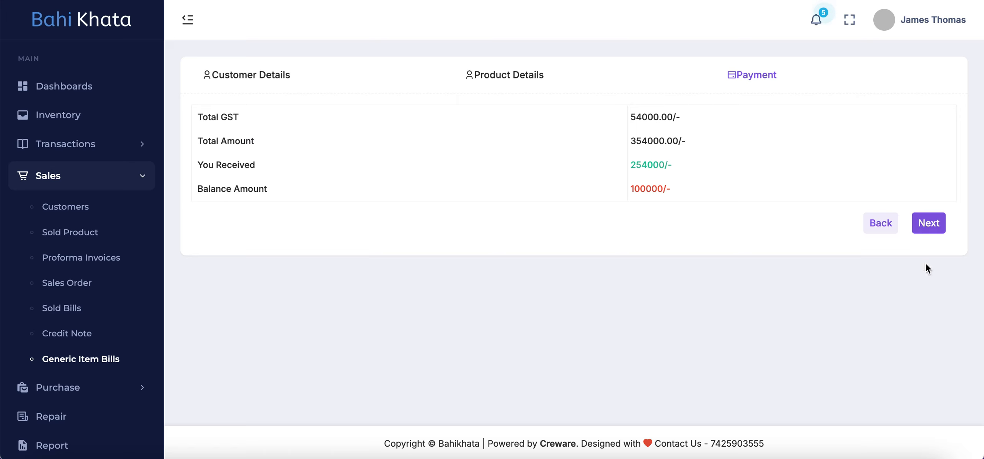
left_click(934, 228)
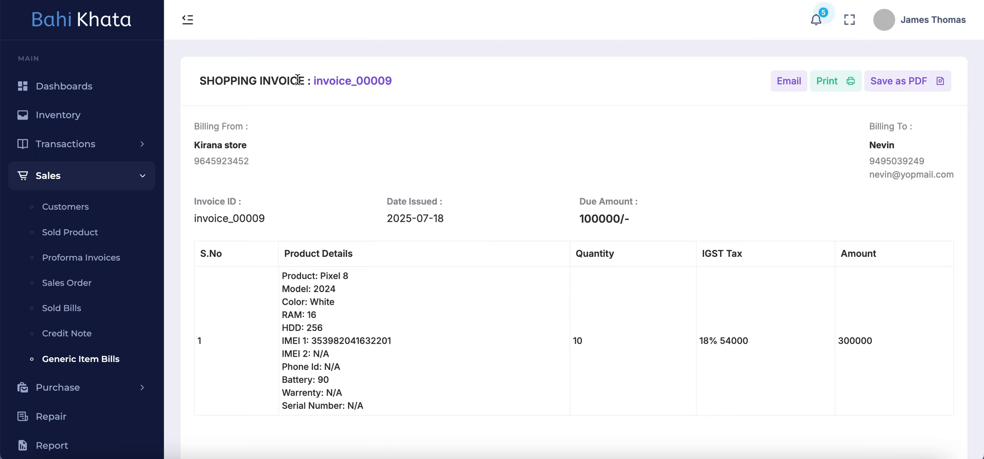
- Review the generated invoice's billing details, product table, totals, note and output options, and return to the generic bills list
scroll(447, 217, "down", 2)
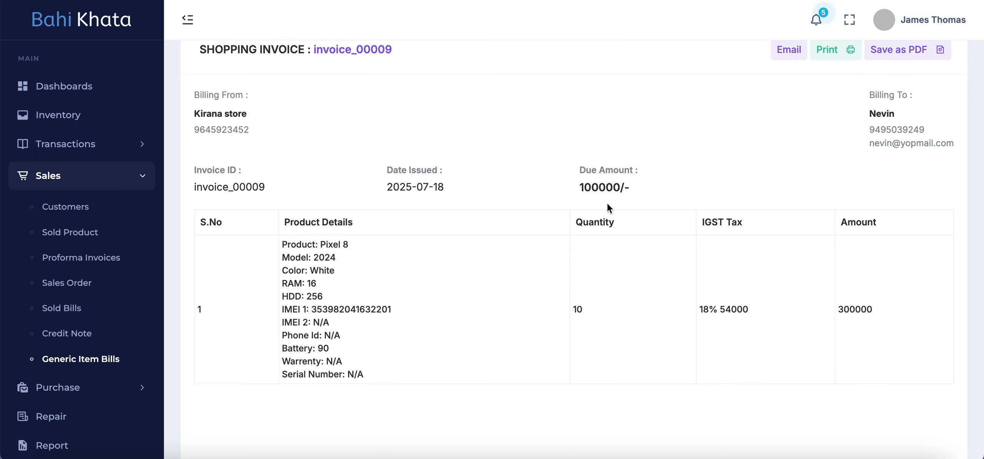
scroll(297, 203, "down", 2)
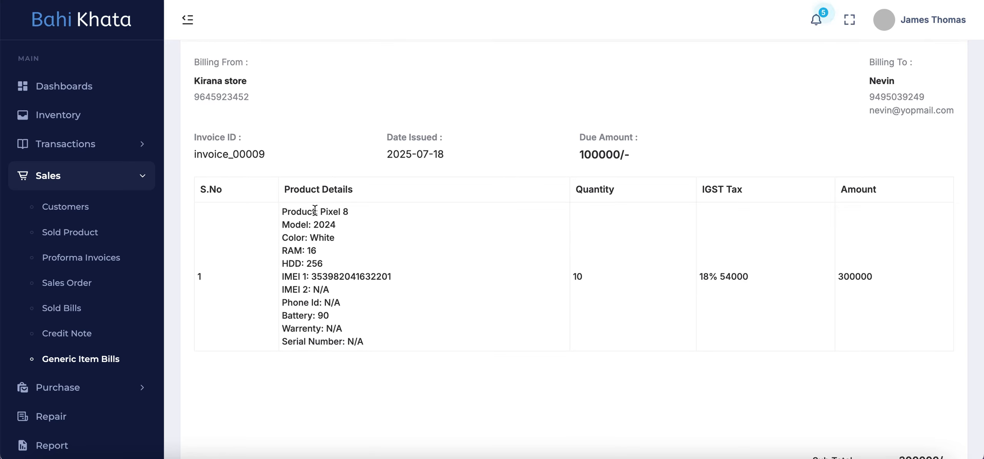
scroll(642, 298, "down", 2)
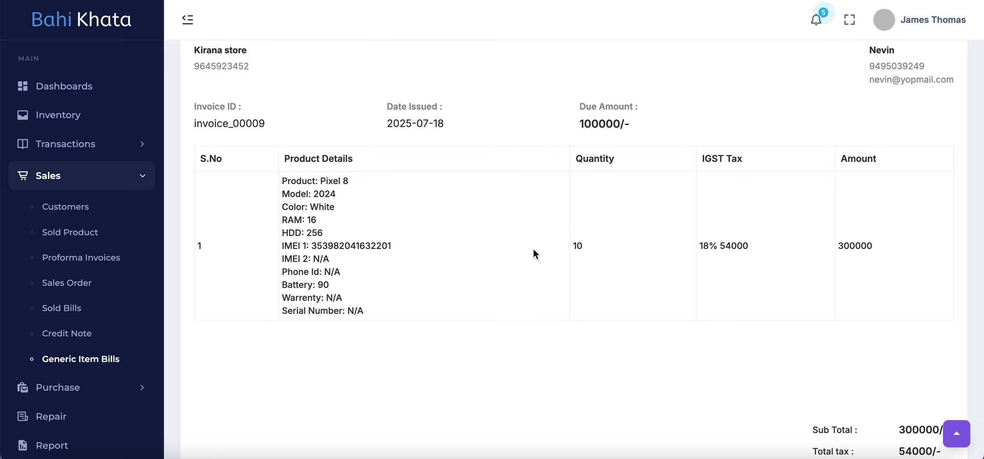
scroll(719, 273, "down", 2)
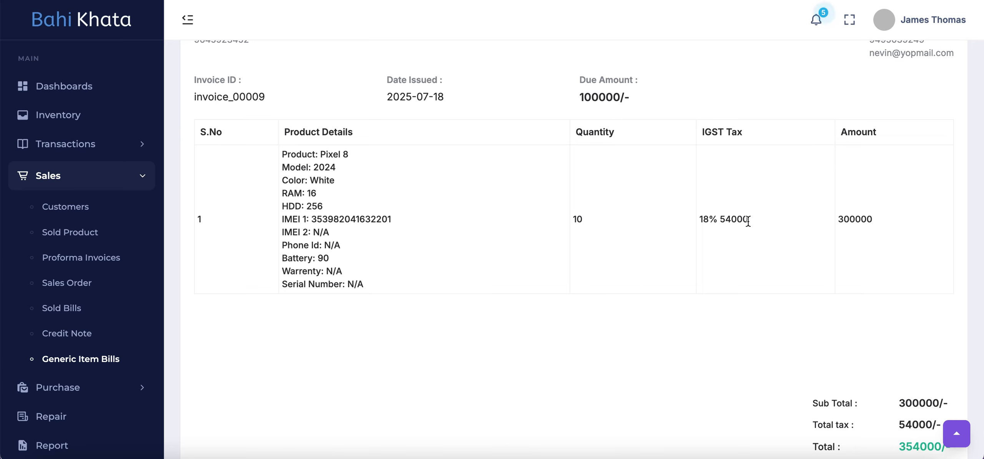
scroll(884, 241, "down", 6)
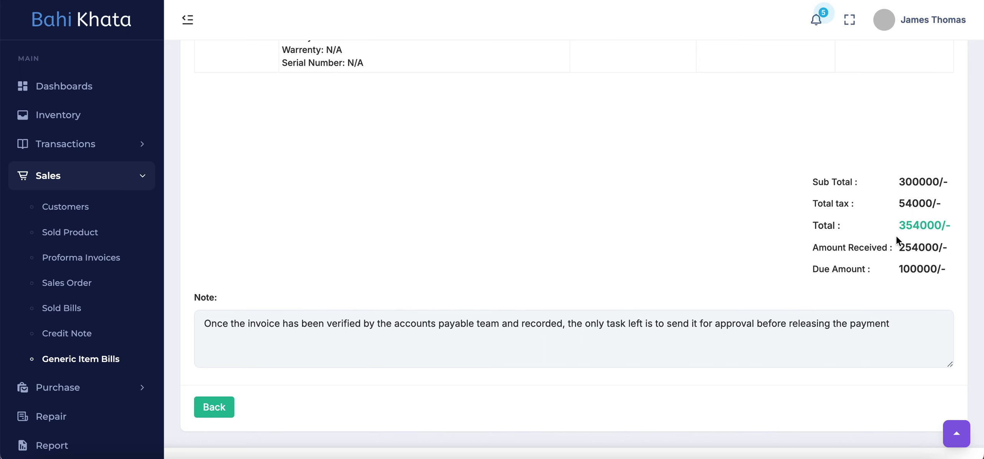
scroll(807, 232, "up", 9)
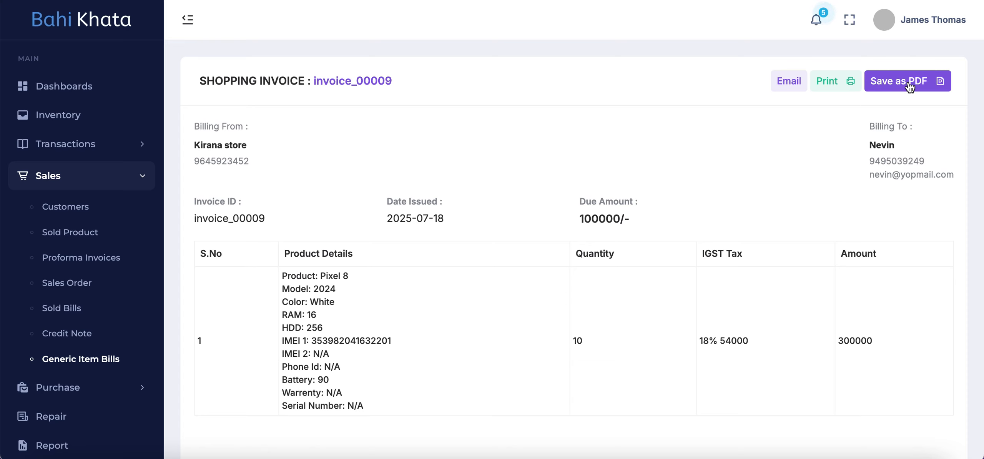
scroll(475, 209, "down", 5)
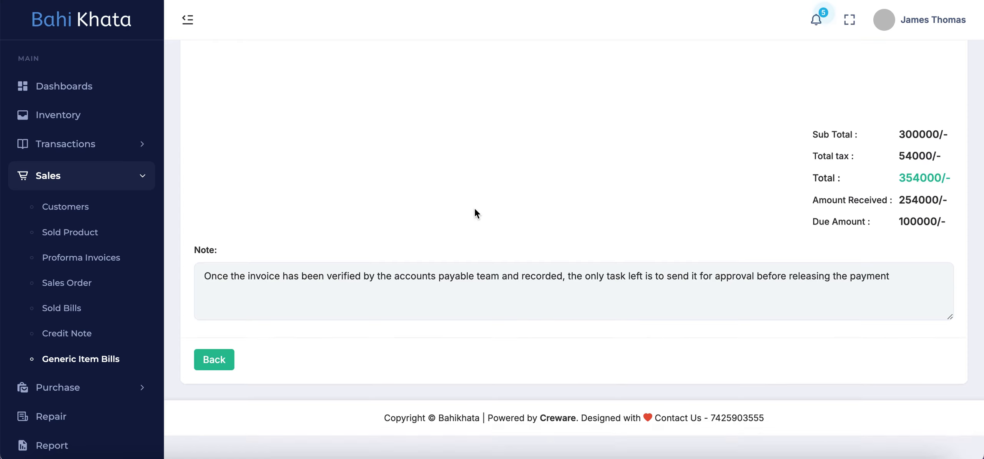
scroll(244, 357, "up", 1)
scroll(449, 176, "up", 10)
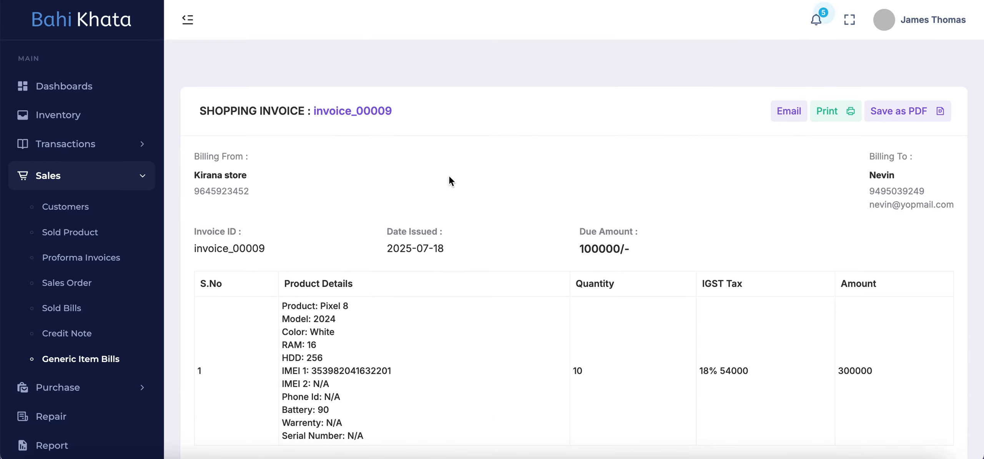
scroll(507, 219, "down", 10)
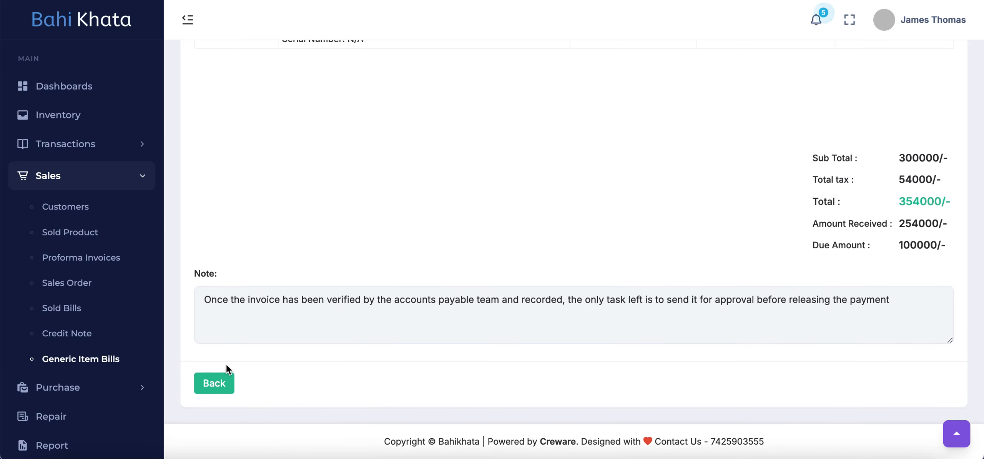
left_click(214, 383)
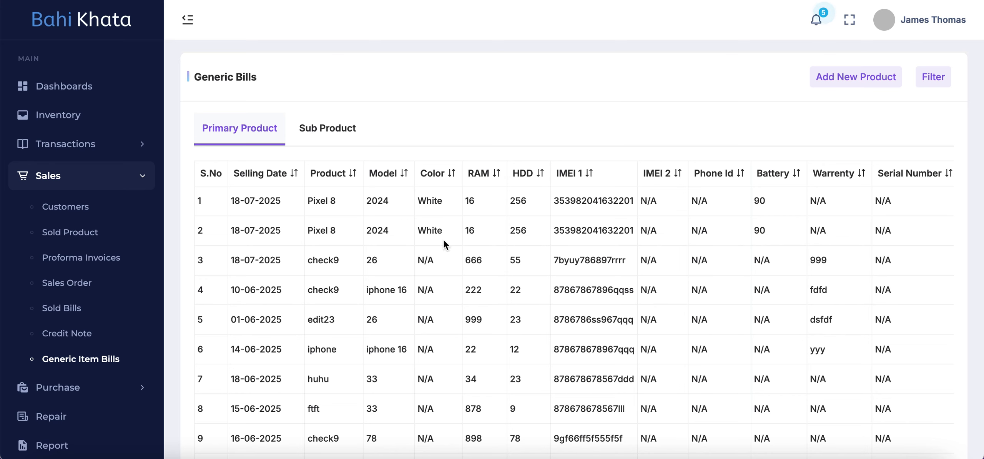
- Examine the primary and sub product bill lists, including the primary list's customer, invoice and action columns
scroll(585, 237, "down", 3)
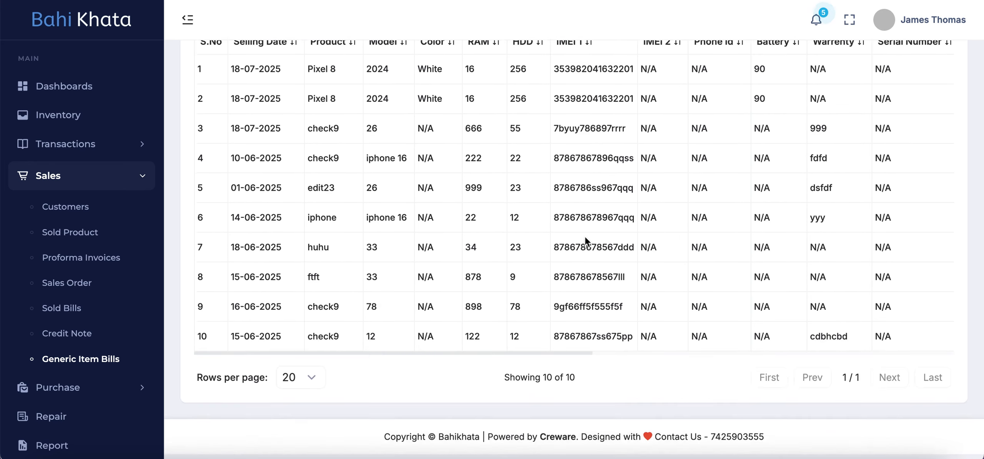
scroll(548, 345, "up", 3)
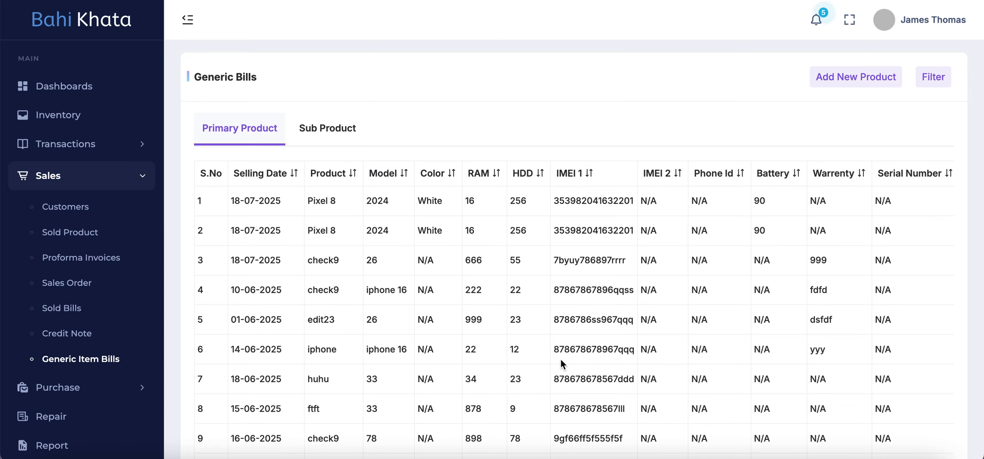
scroll(594, 275, "down", 2)
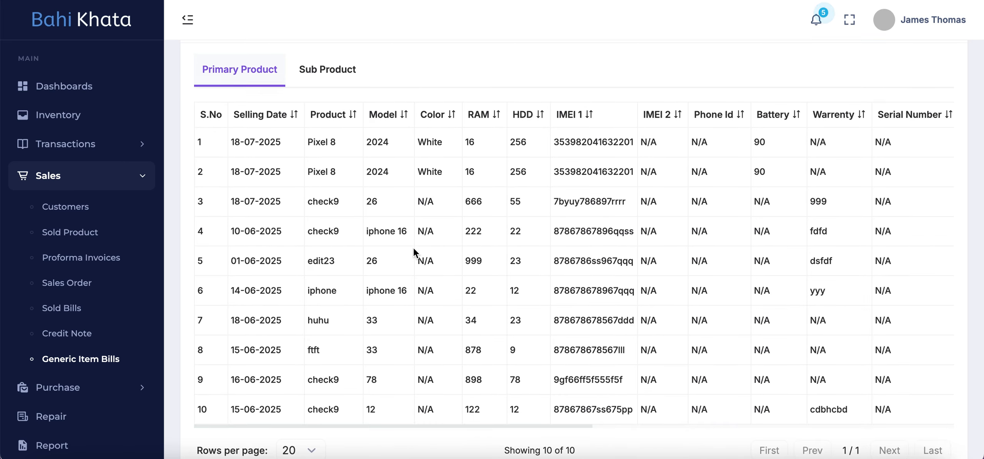
scroll(414, 251, "up", 2)
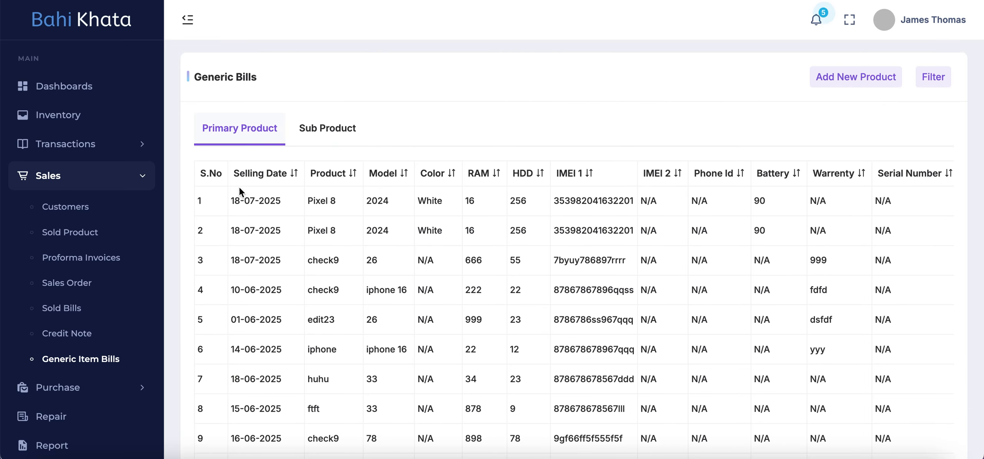
left_click(304, 130)
left_click(250, 129)
scroll(750, 232, "right", 10)
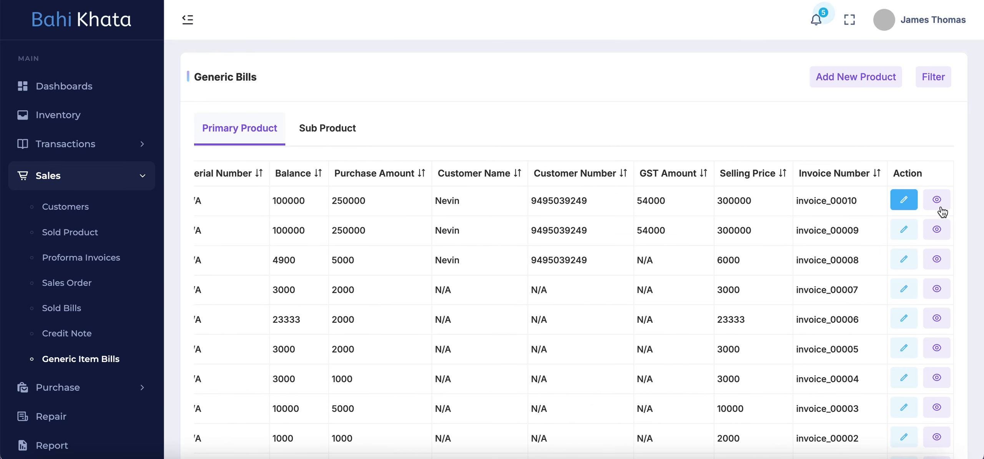
scroll(442, 300, "left", 10)
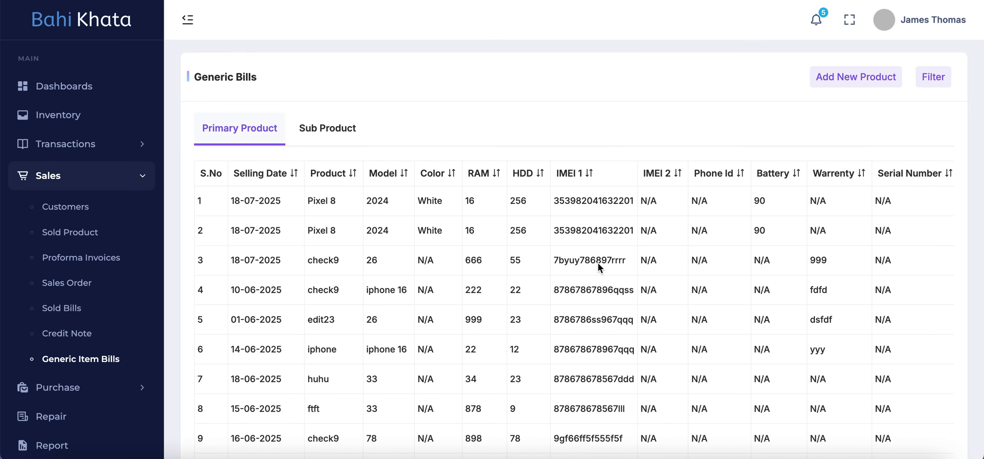
- Look over the available filter criteria for generic bills and close them without applying a filter
left_click(933, 78)
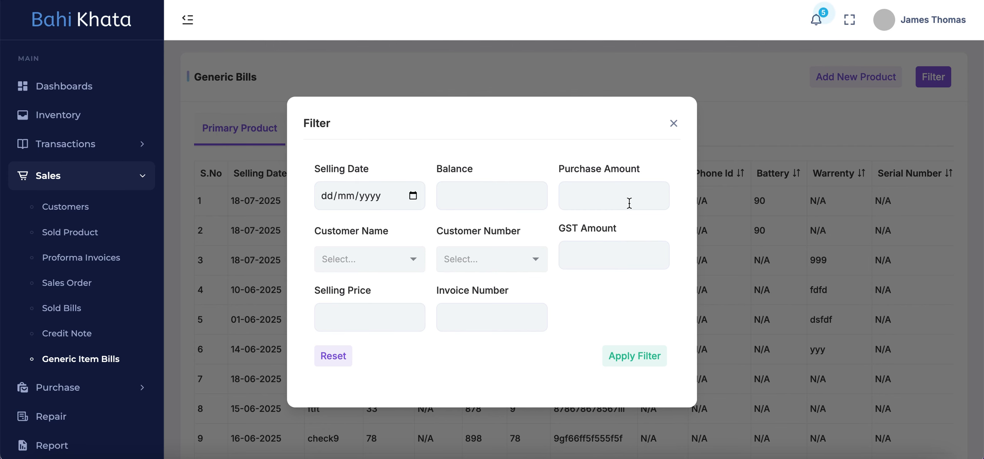
left_click(673, 124)
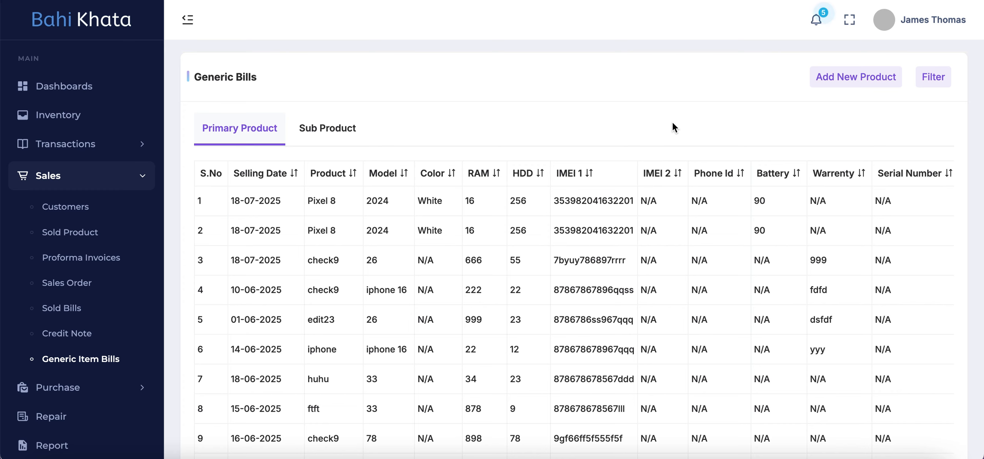
scroll(476, 278, "down", 1)
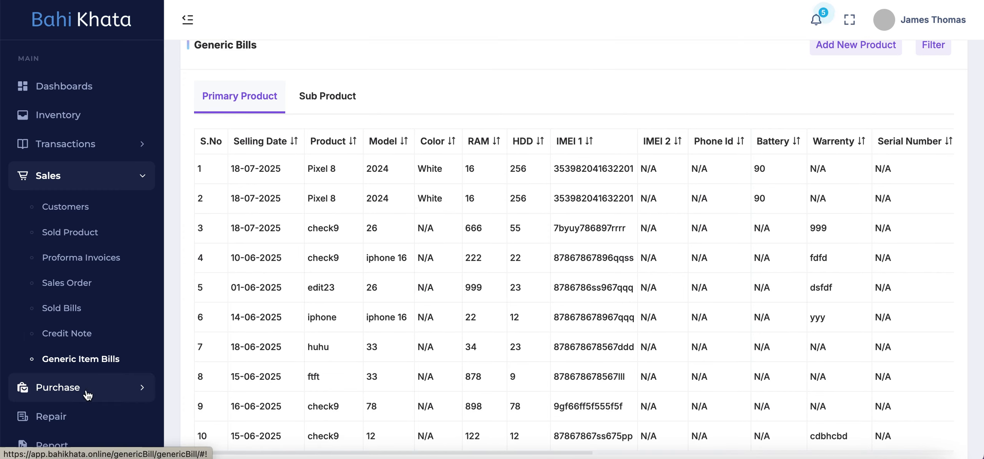